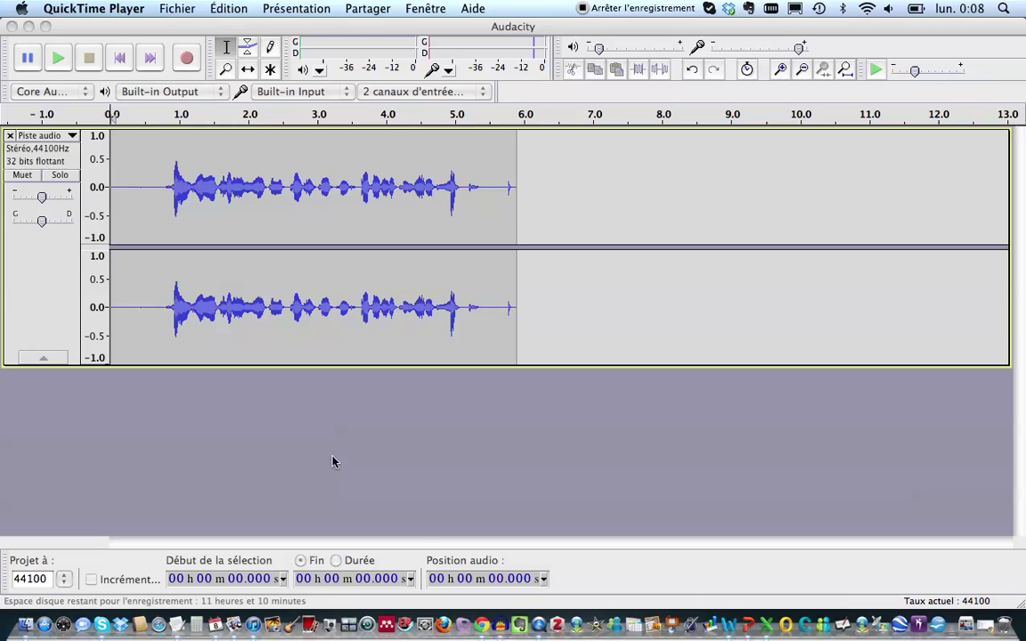
# Step: In Chrome, open the 'Audacity pour Mac®' page and scroll down to 'Autres téléchargements'
pyautogui.click(481, 624)
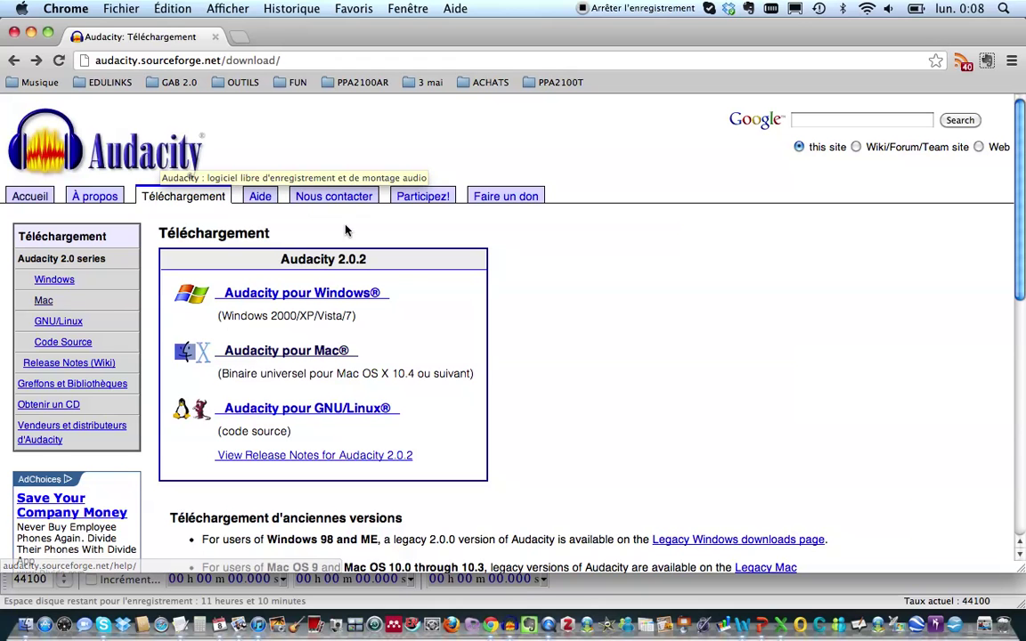
pyautogui.click(297, 352)
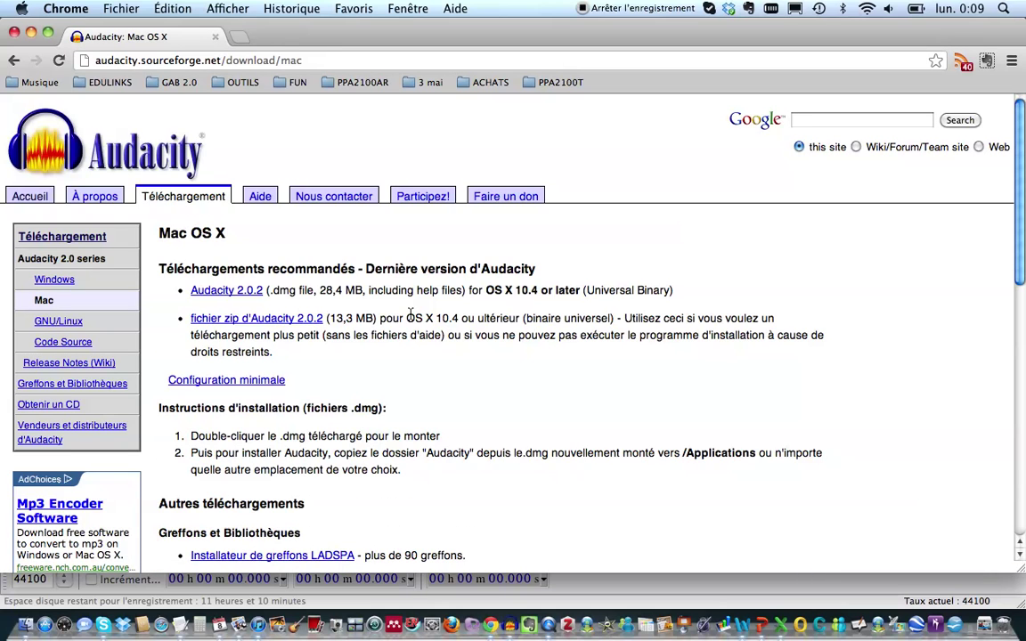
pyautogui.scroll(-5, 418, 331)
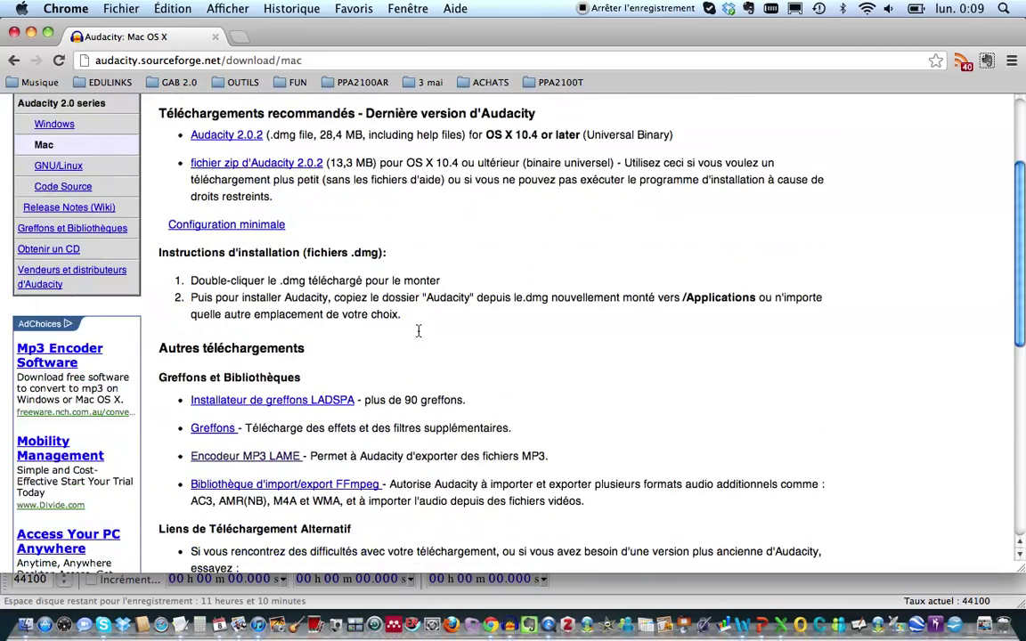
pyautogui.scroll(-1, 383, 326)
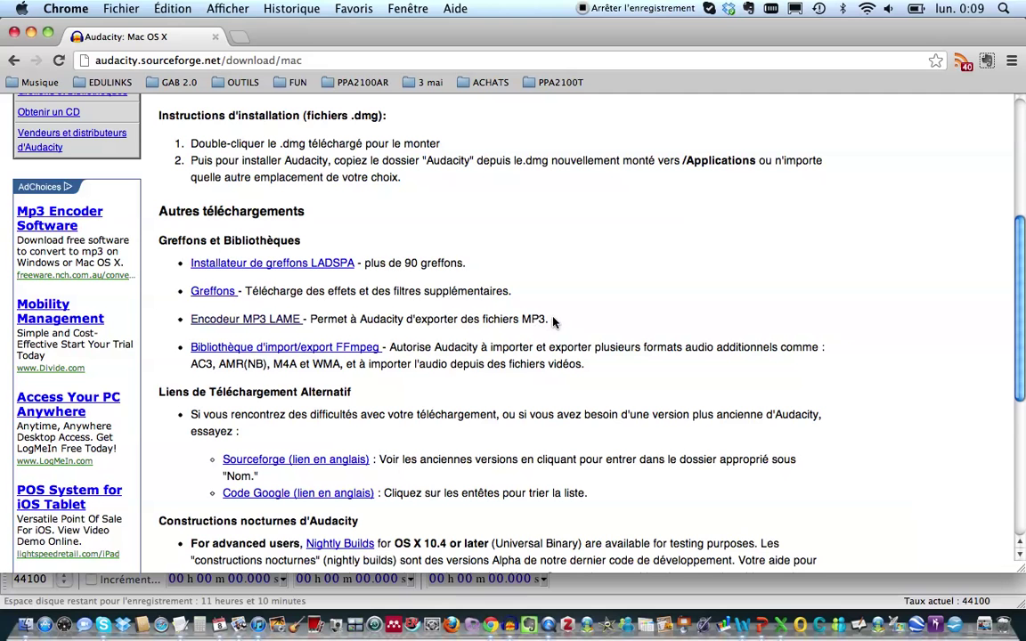
# Step: Open the 'Encodeur MP3 LAME' help, dismiss the translate bar, and follow 'LAME download page'
pyautogui.click(273, 320)
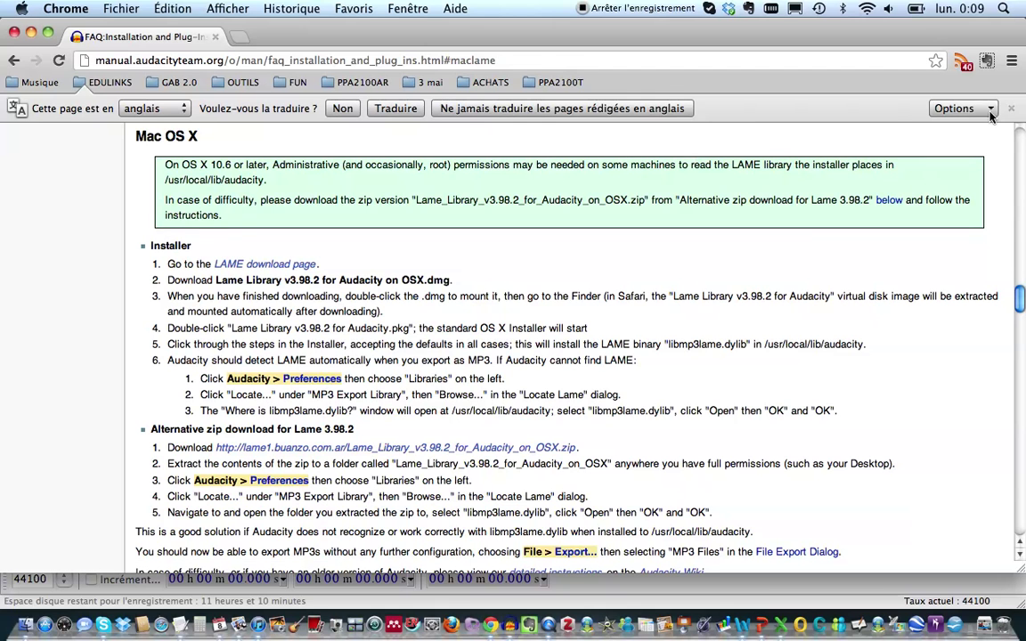
pyautogui.click(1011, 109)
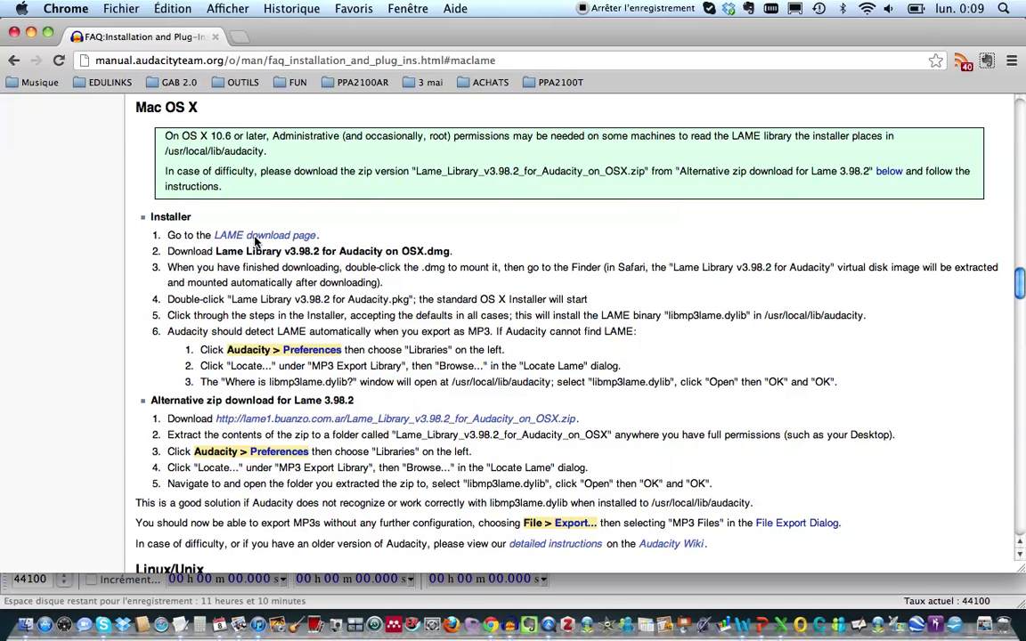
pyautogui.click(254, 237)
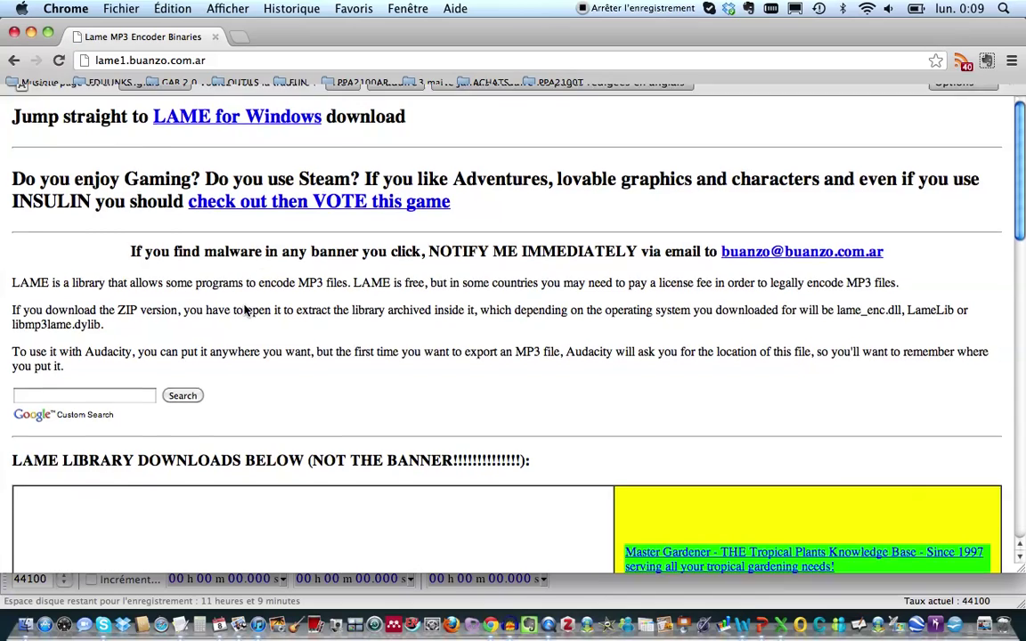
# Step: Download Lame_Library_v3.98.2_for_Audacity_on_OSX.dmg from the Mac OS X section
pyautogui.scroll(-10, 246, 309)
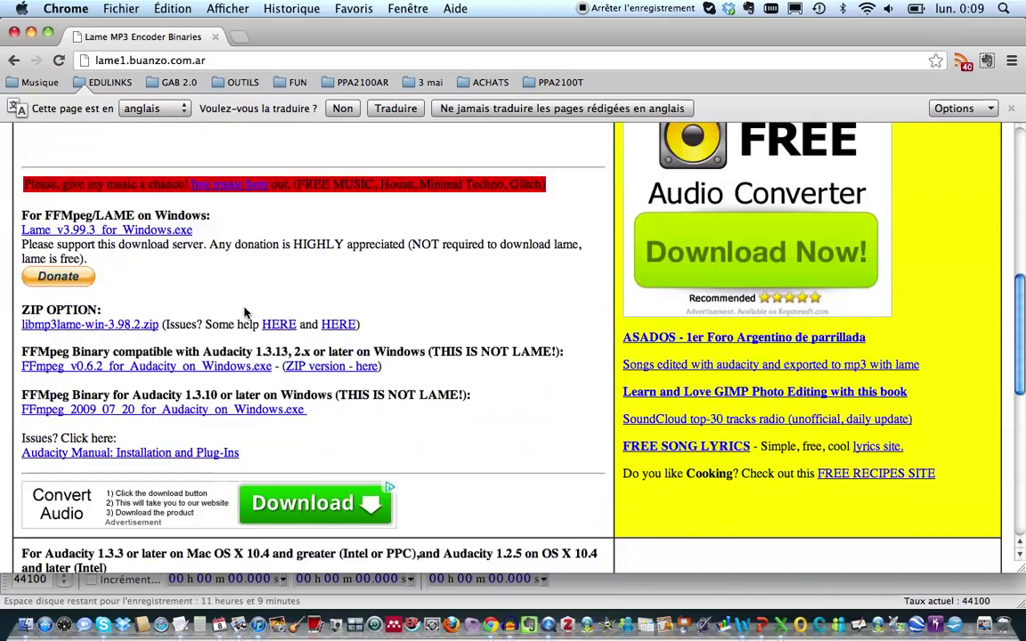
pyautogui.scroll(-4, 246, 309)
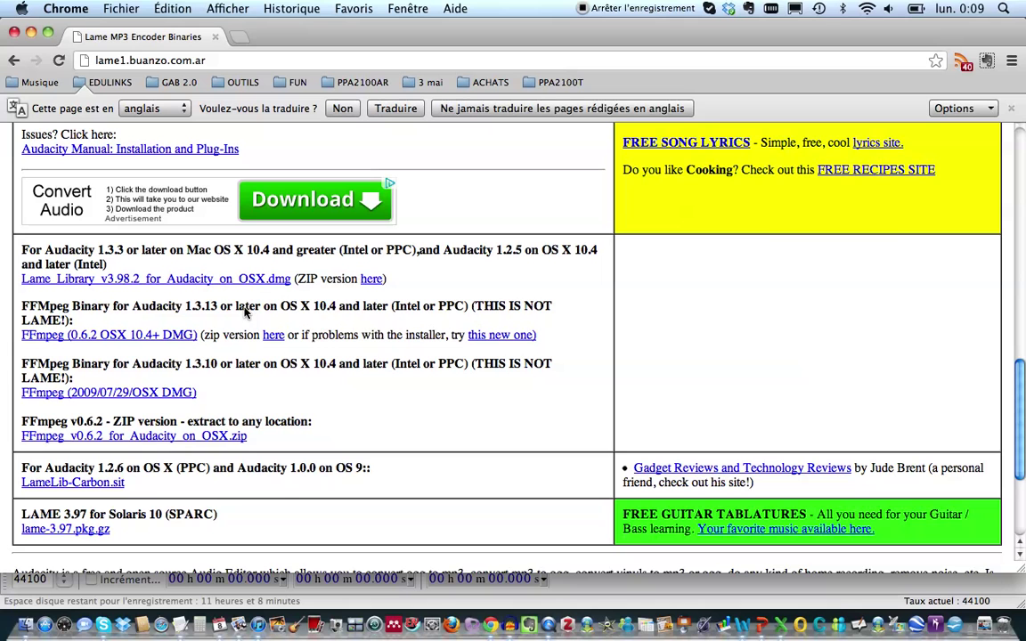
pyautogui.moveTo(22, 254); pyautogui.dragTo(301, 275)
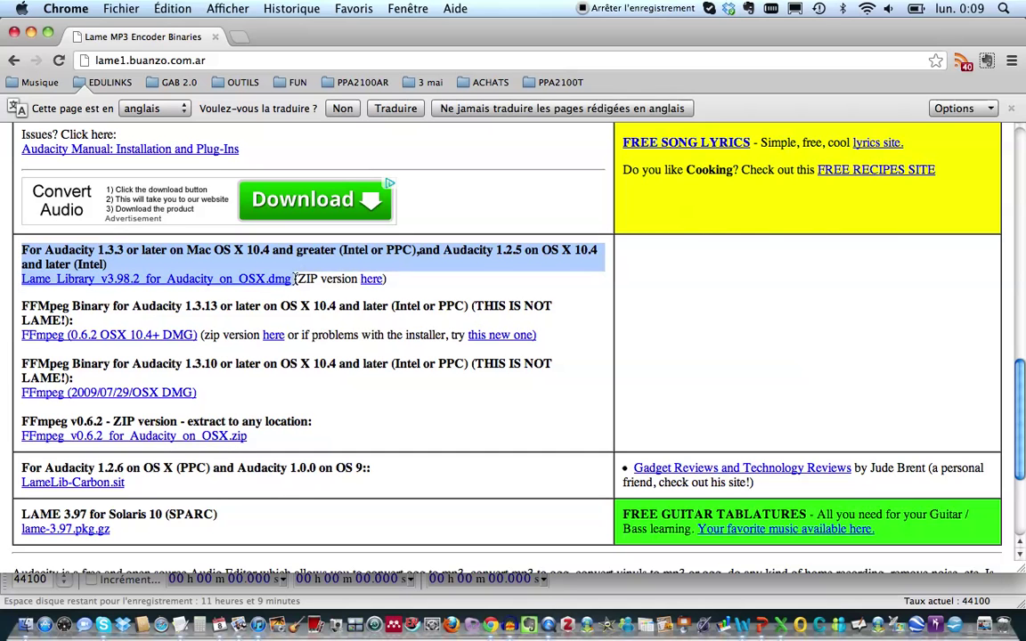
pyautogui.click(228, 272)
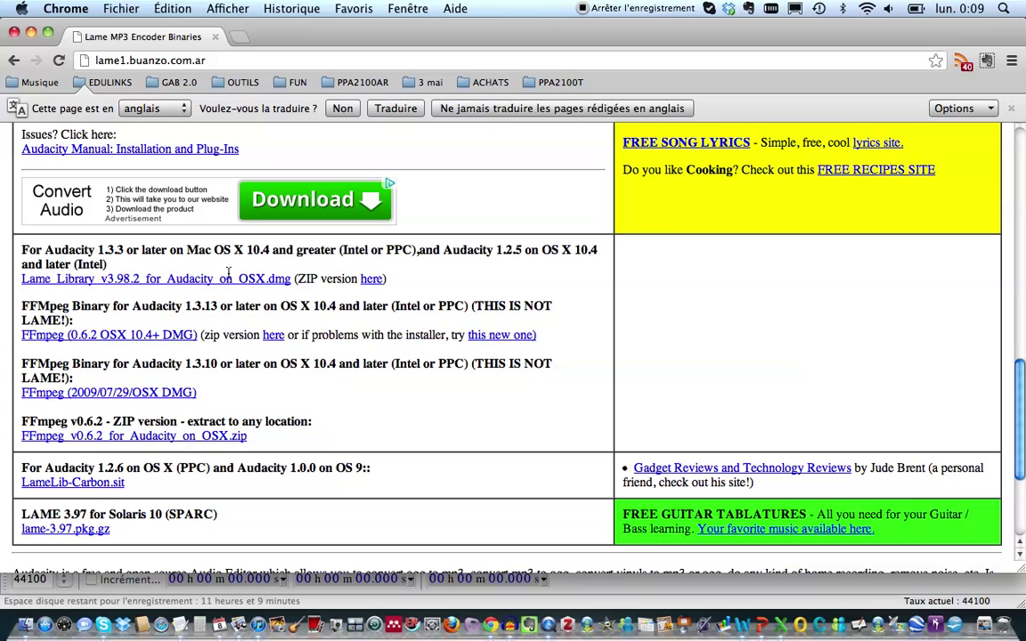
pyautogui.click(158, 278)
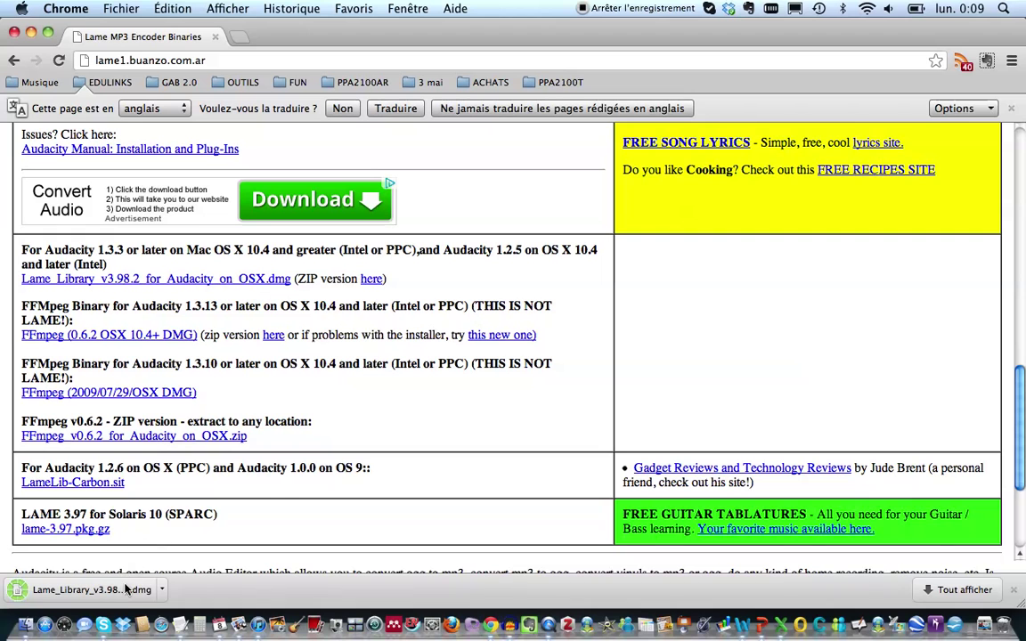
# Step: Open the downloaded disk image and minimize Chrome and Audacity to reveal its window
pyautogui.click(100, 596)
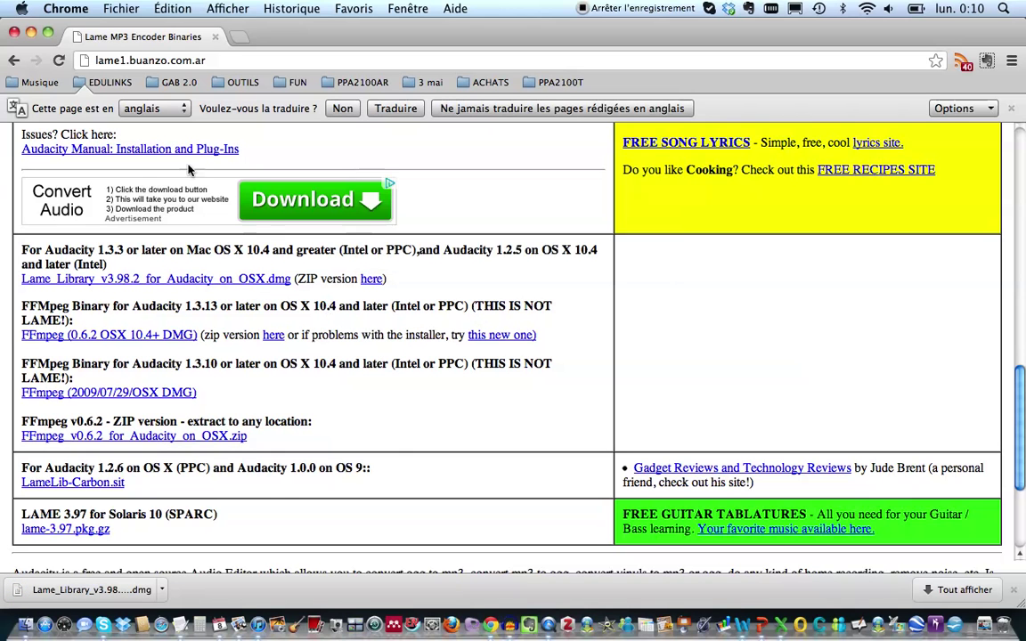
pyautogui.click(31, 33)
pyautogui.click(31, 33)
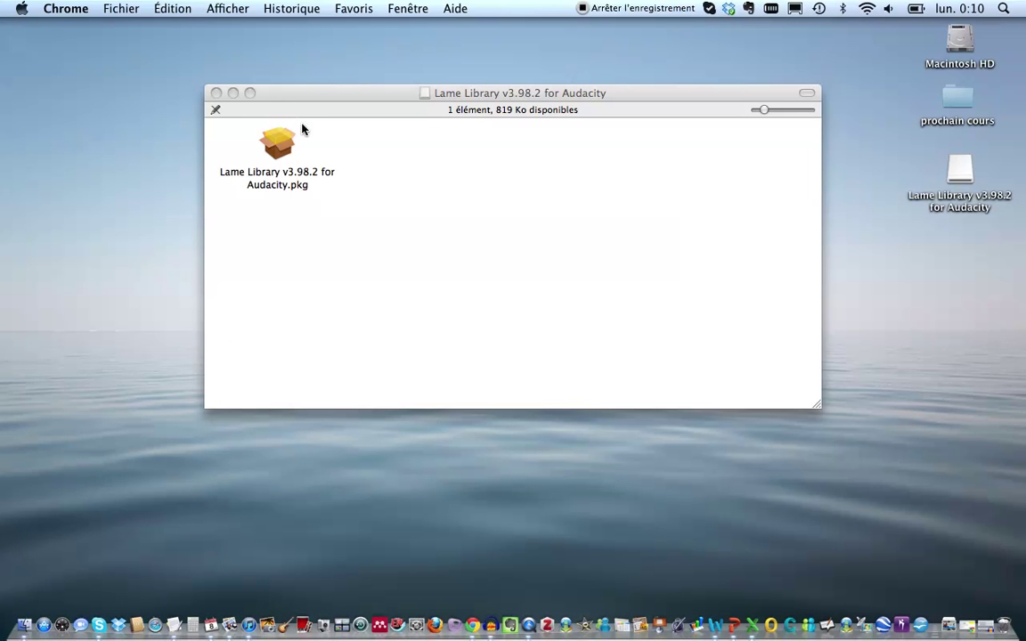
# Step: Move the Lame Library window aside and launch 'Lame Library v3.98.2 for Audacity.pkg'
pyautogui.moveTo(305, 104); pyautogui.dragTo(260, 141)
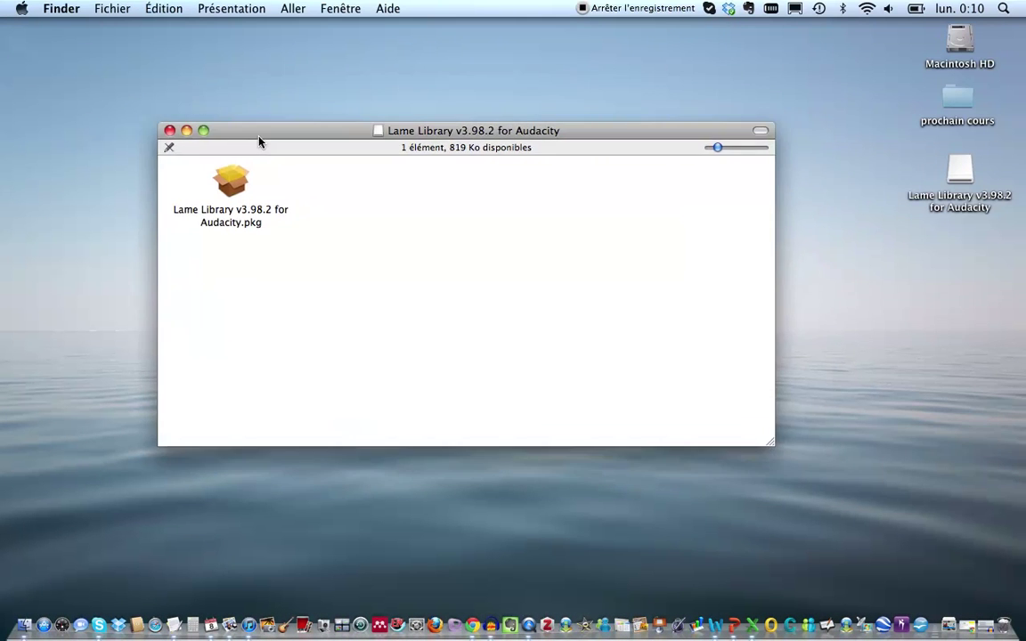
pyautogui.doubleClick(229, 189)
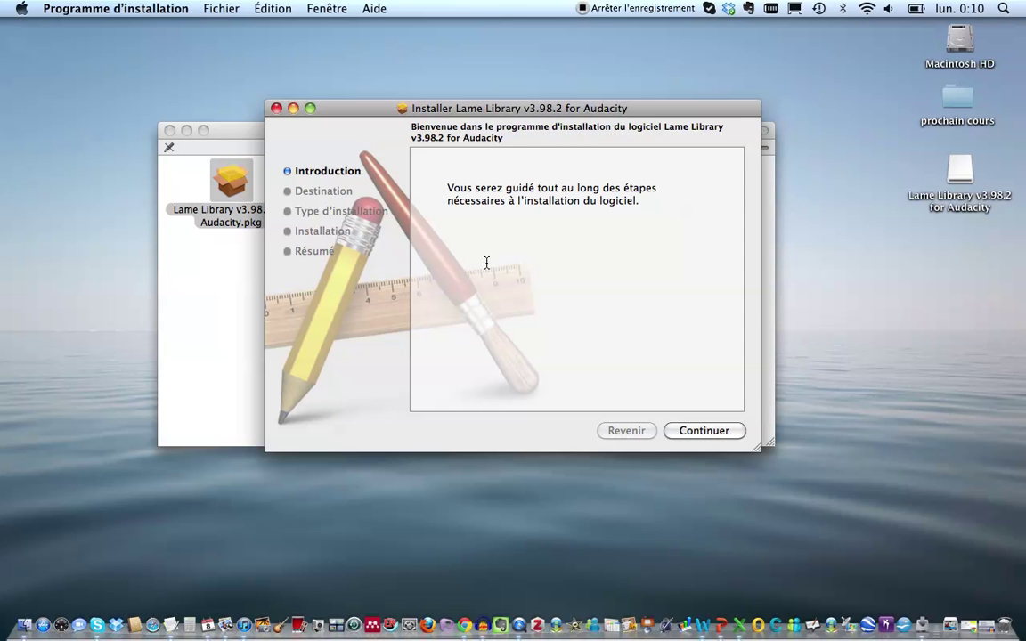
# Step: Run a standard install to Macintosh HD, authorising it with the admin password
pyautogui.click(710, 432)
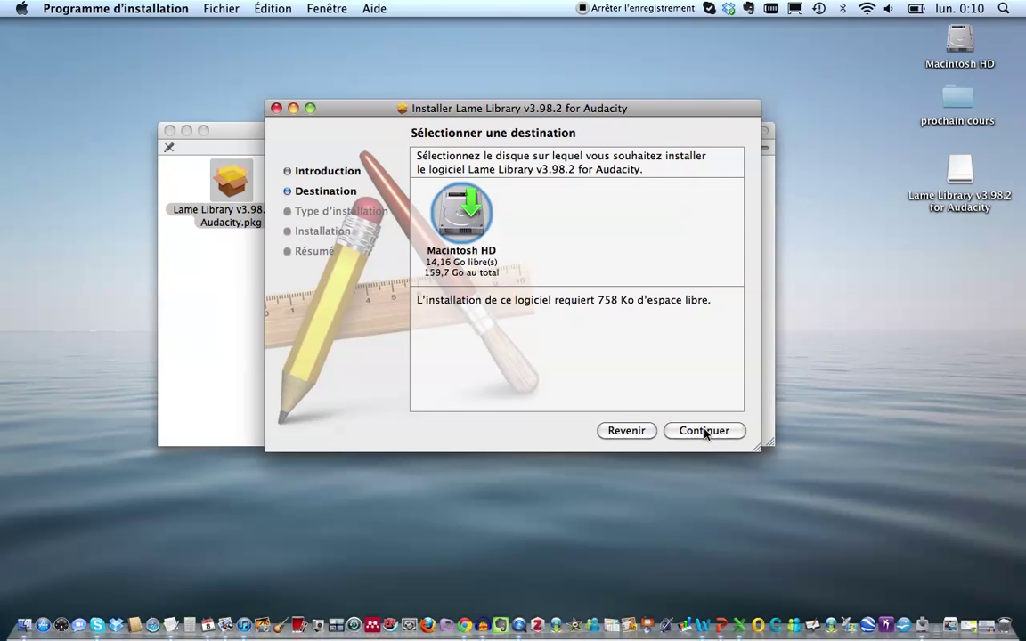
pyautogui.click(461, 217)
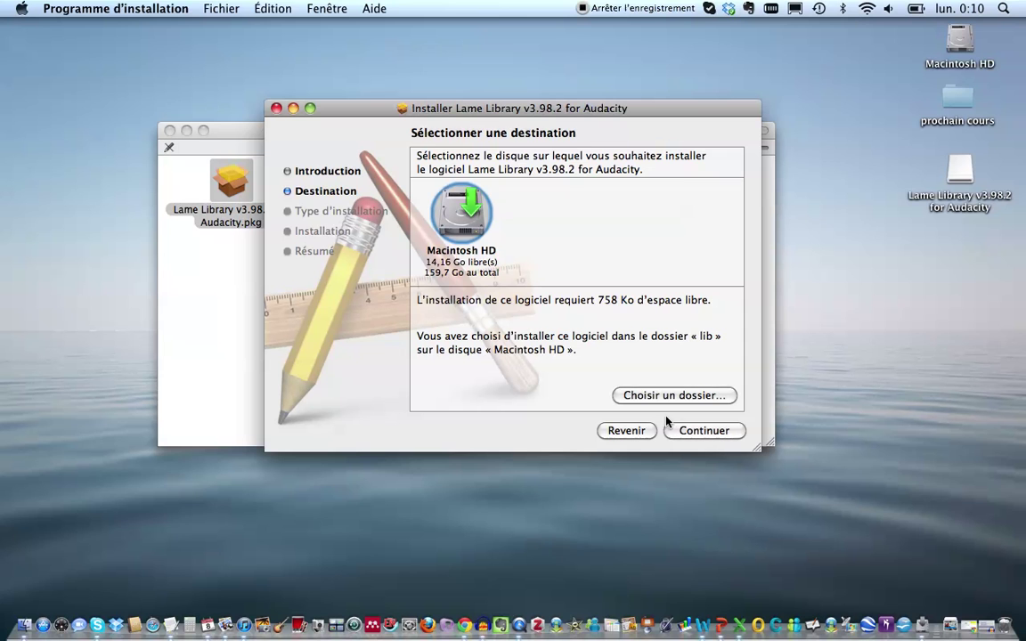
pyautogui.click(699, 432)
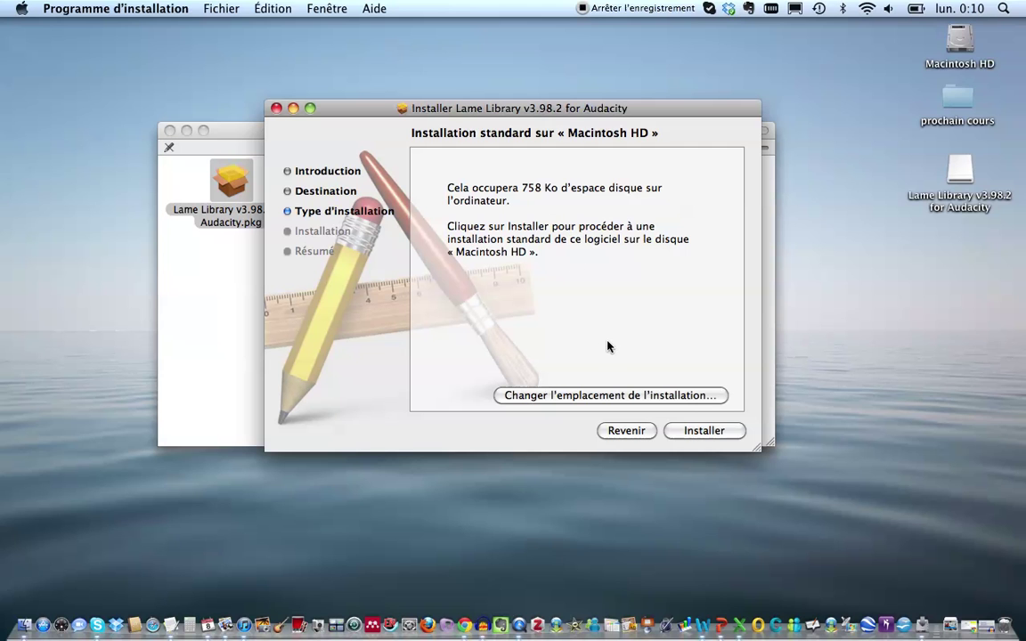
pyautogui.click(700, 432)
pyautogui.write('••••••••••')
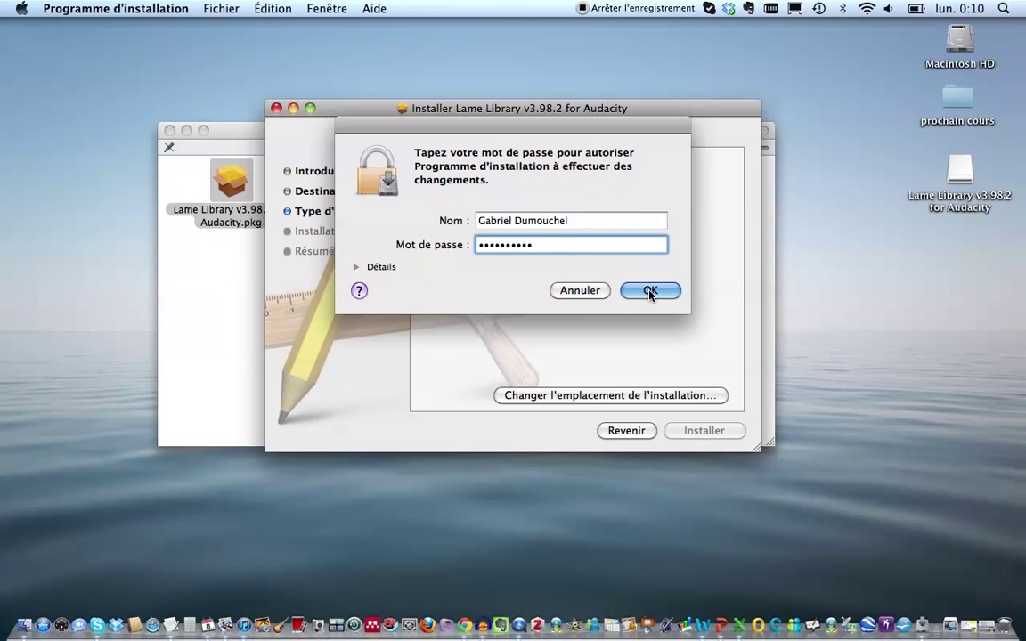
pyautogui.click(660, 292)
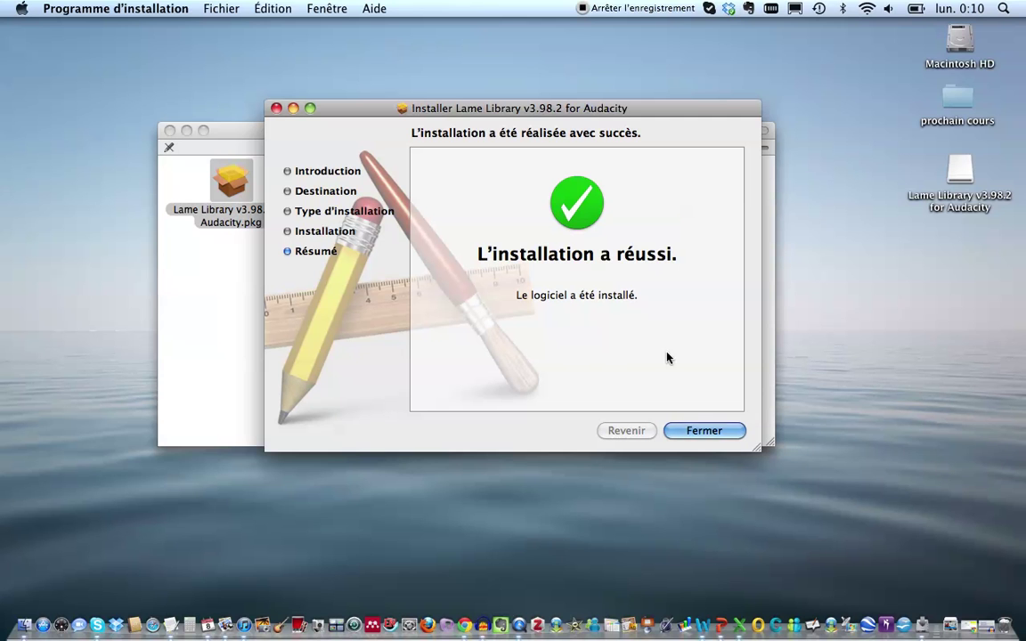
# Step: Close the installer and the Lame Library disk window, then bring Audacity to the front
pyautogui.click(700, 430)
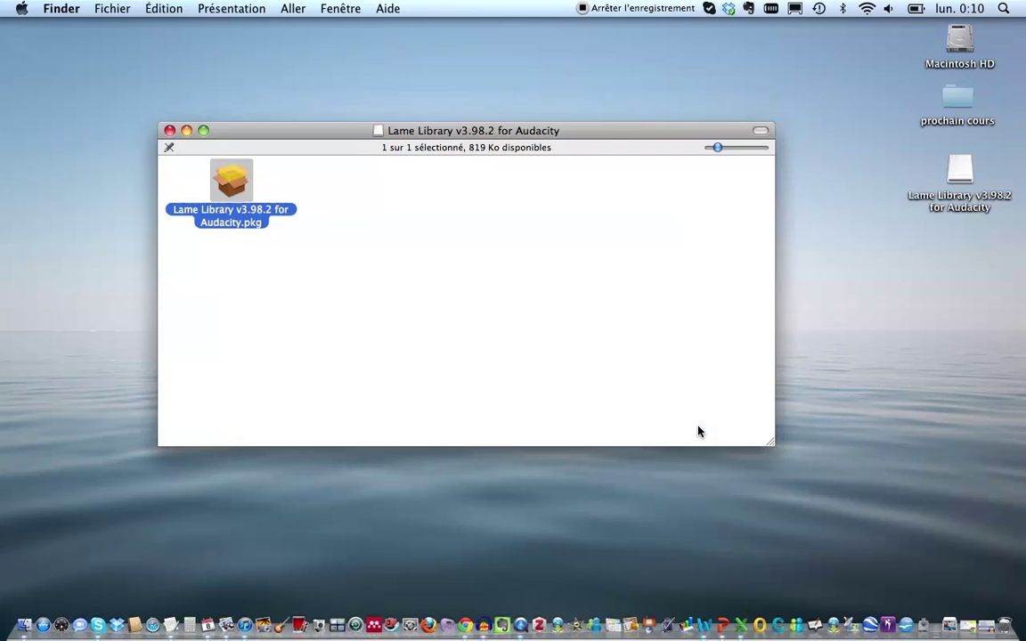
pyautogui.click(170, 130)
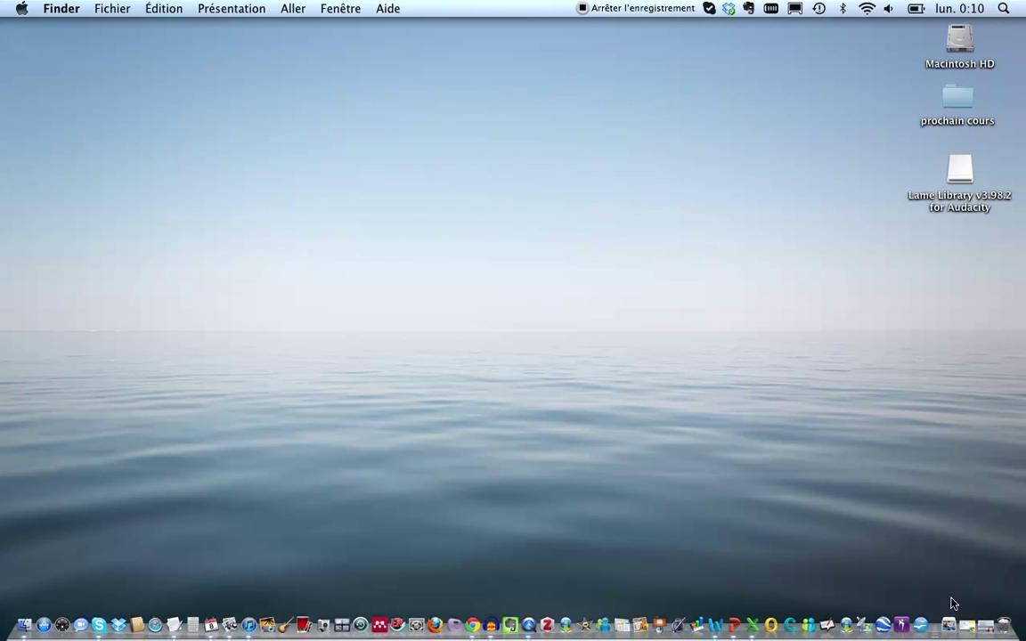
pyautogui.click(985, 625)
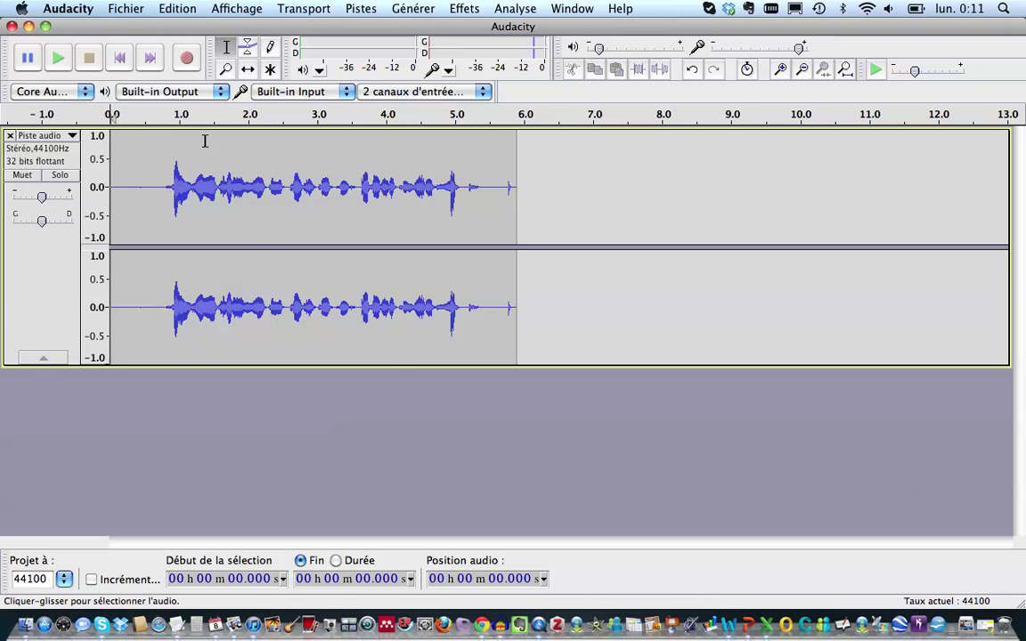
# Step: Start Fichier > Exporter… with Fichiers MP3 format, file name 'test', saving to Bureau
pyautogui.click(127, 9)
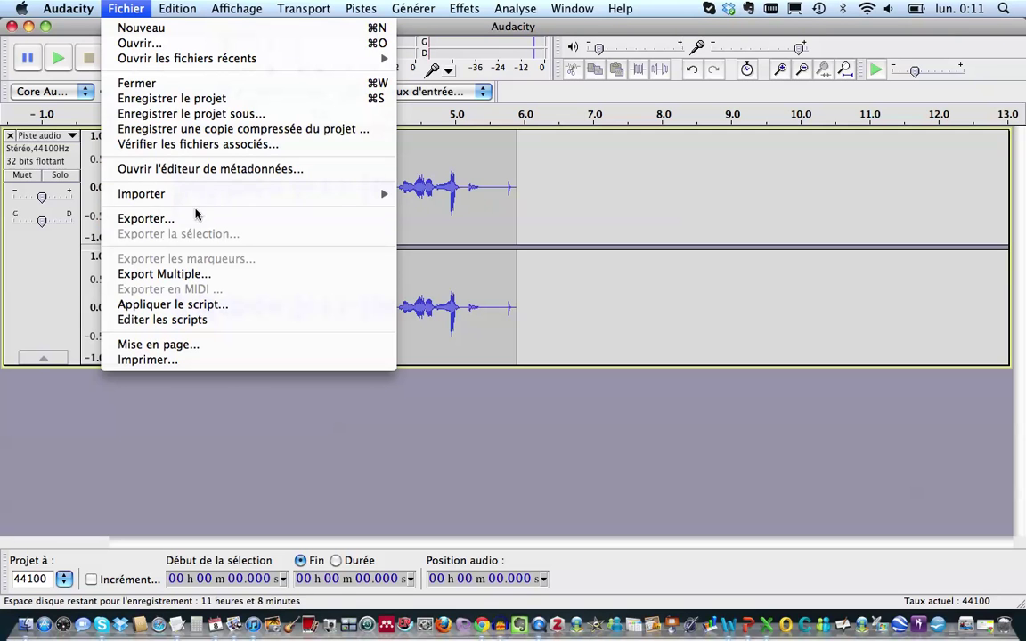
pyautogui.click(206, 220)
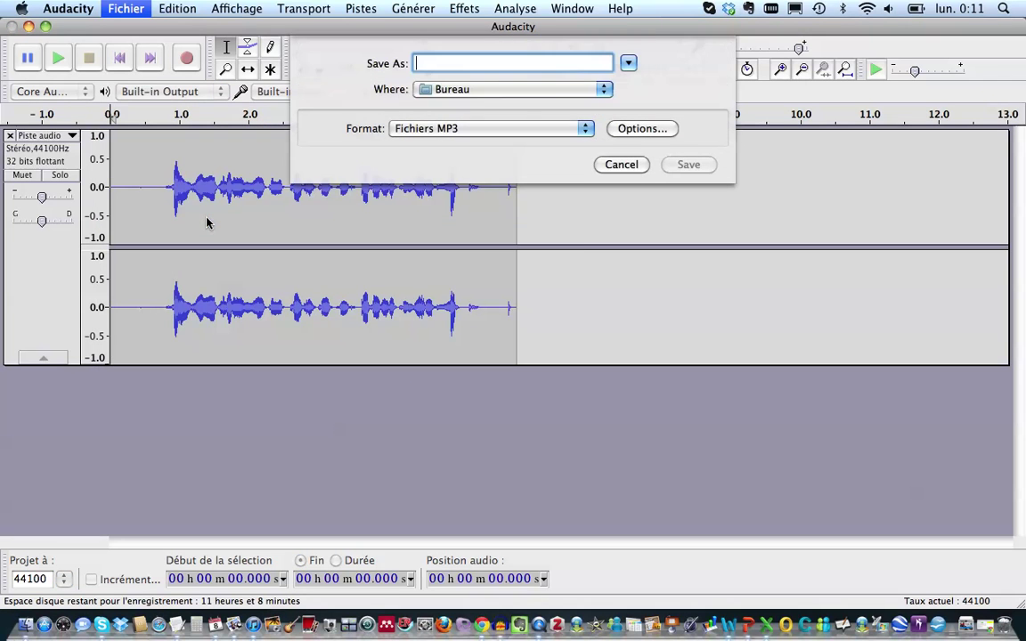
pyautogui.click(423, 130)
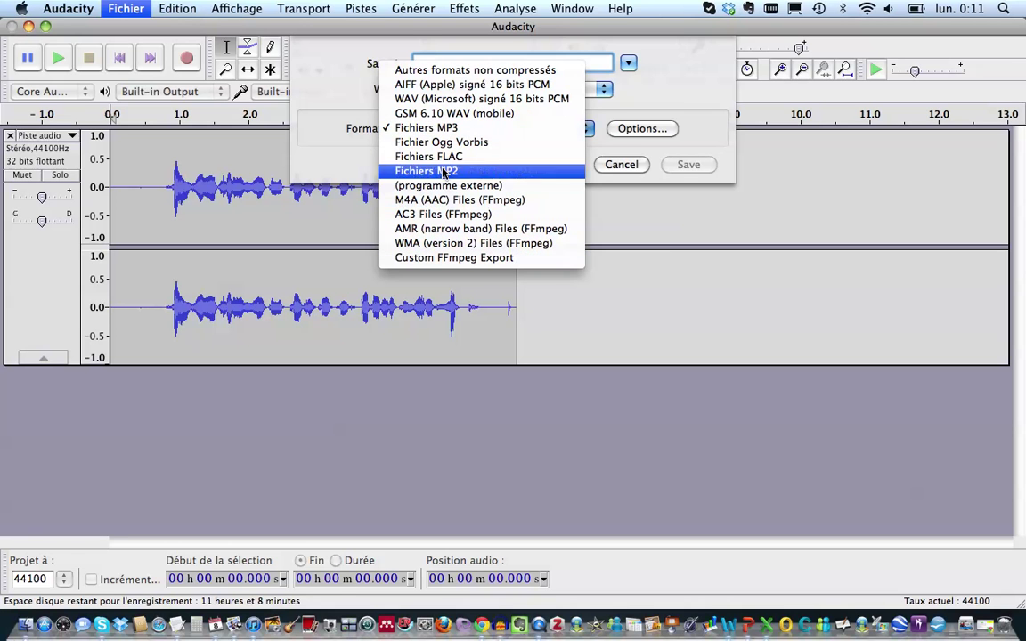
pyautogui.click(477, 130)
pyautogui.write('test')
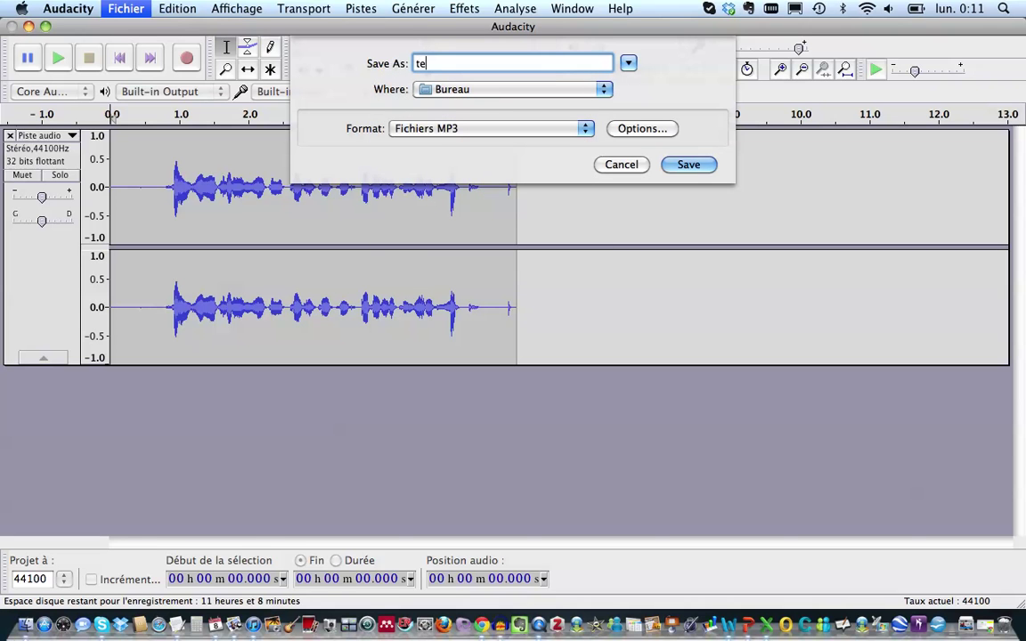
pyautogui.press('BackSpace')
pyautogui.press('BackSpace')
pyautogui.write('st')
# Step: Save test.mp3 with empty metadata, hide Audacity, and move the file to the desktop centre
pyautogui.click(688, 165)
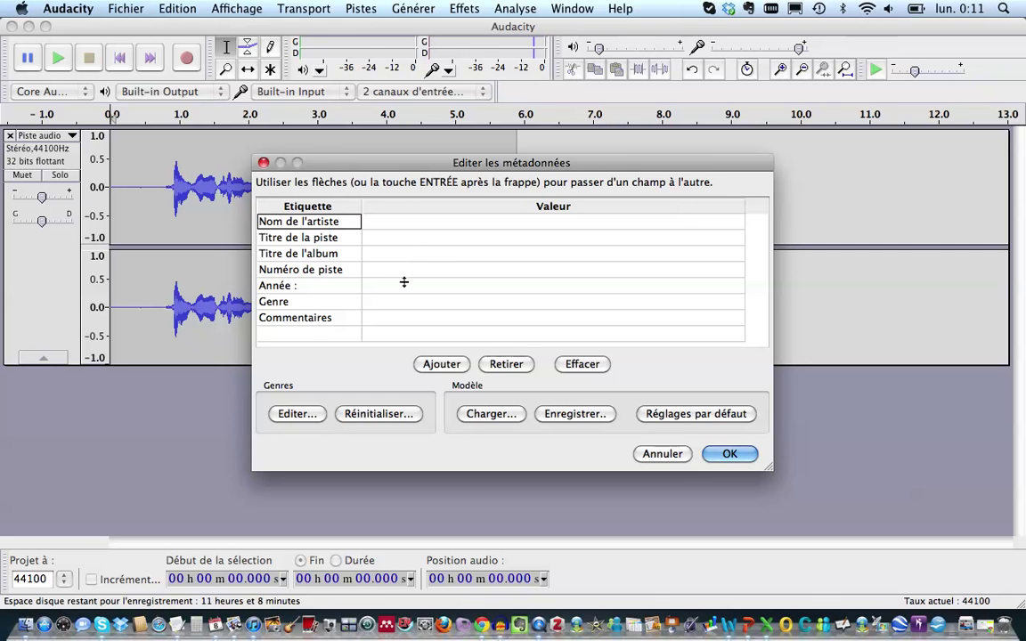
pyautogui.click(730, 454)
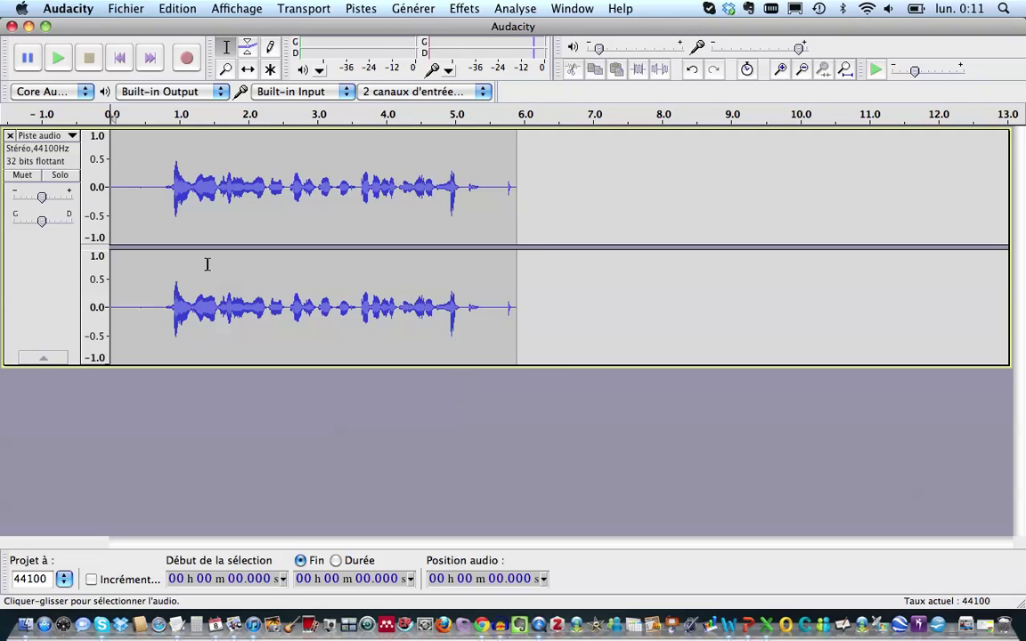
pyautogui.click(28, 26)
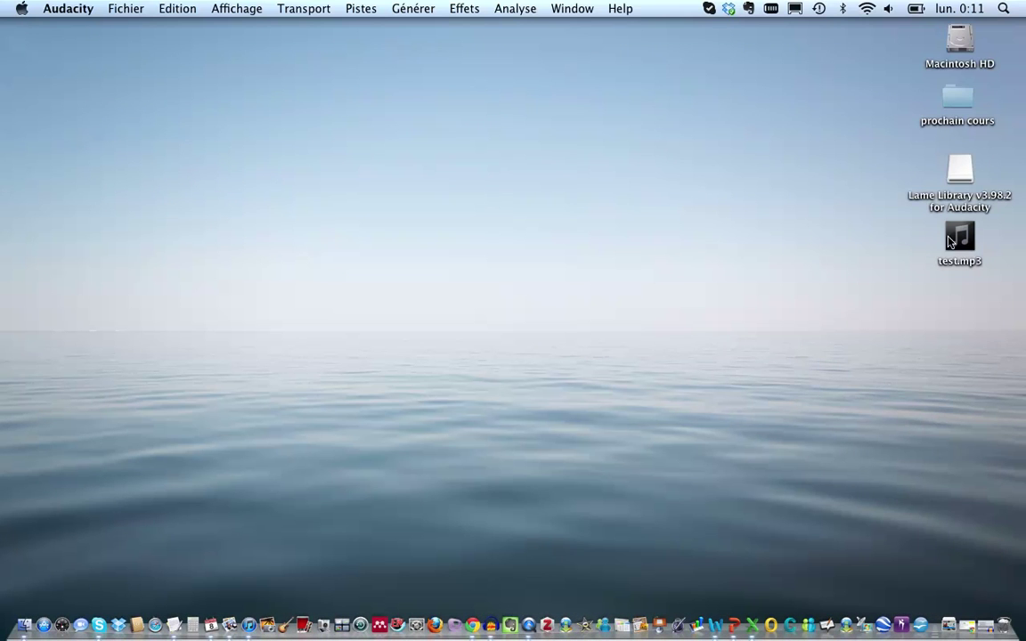
pyautogui.moveTo(564, 258); pyautogui.dragTo(513, 258)
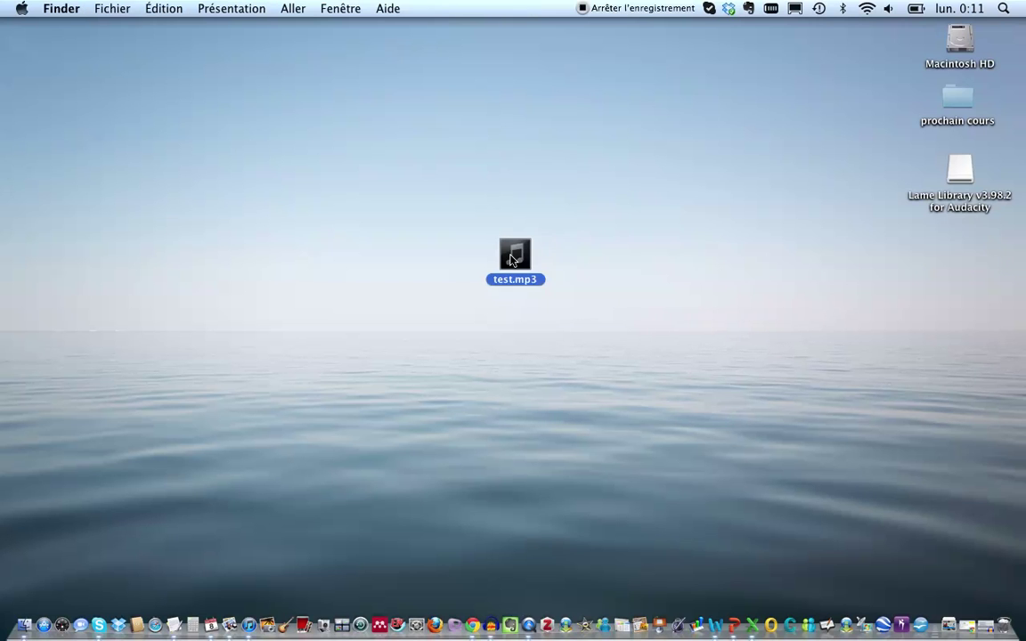